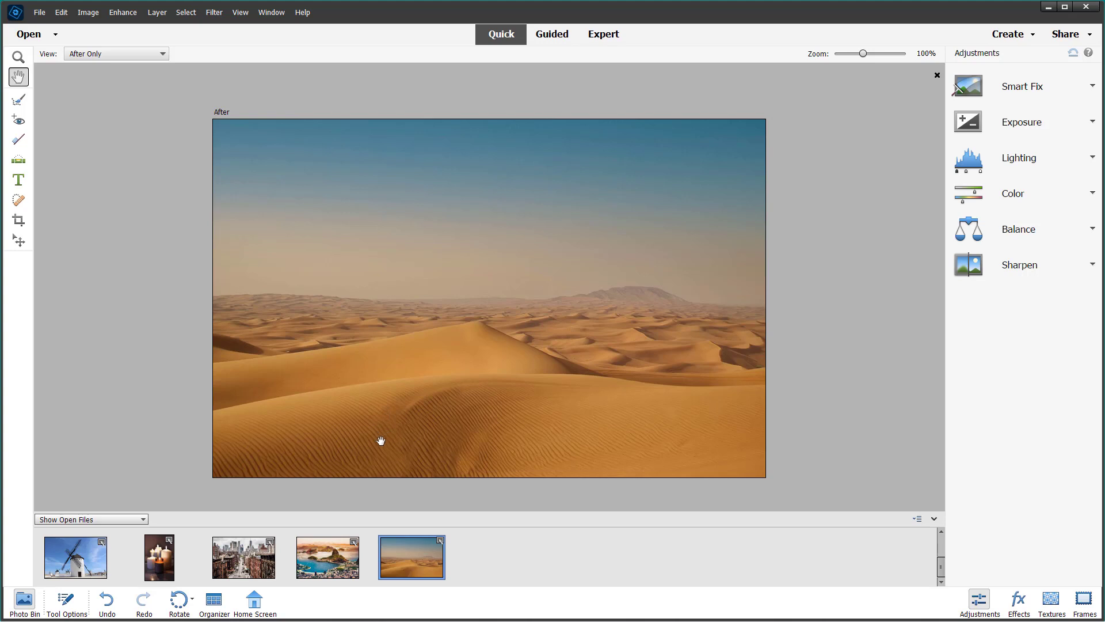
Open the portrait photo woman-3055841_960_720.jpg from the Desktop.
{"action": "left_click", "coordinate": [39, 12]}
{"action": "key", "text": "Escape"}
{"action": "left_click", "coordinate": [143, 92]}
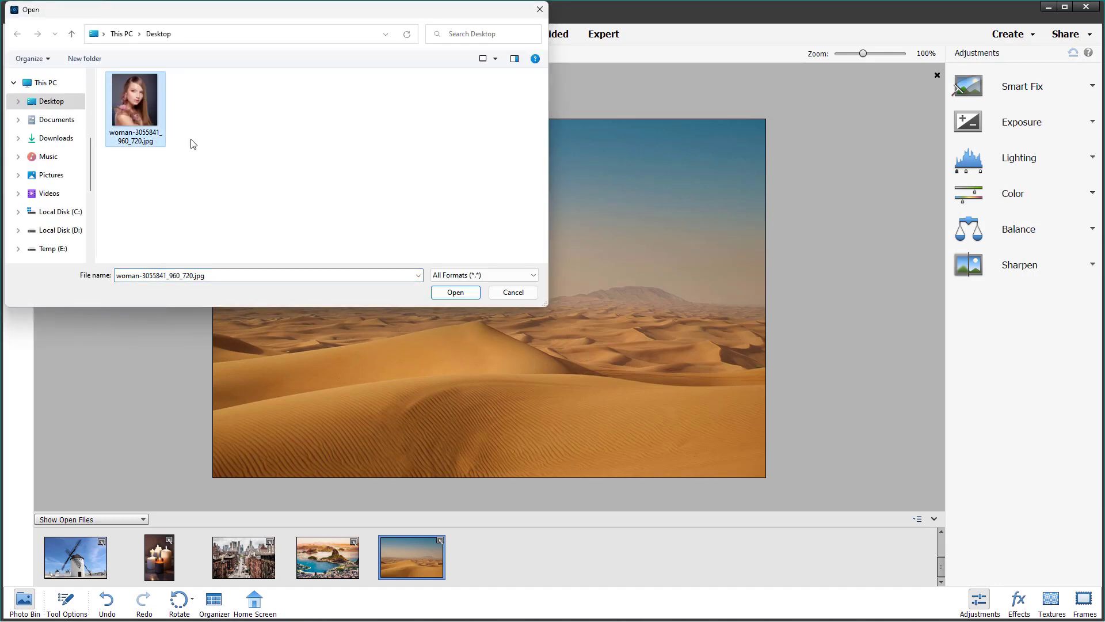
{"action": "left_click", "coordinate": [463, 294]}
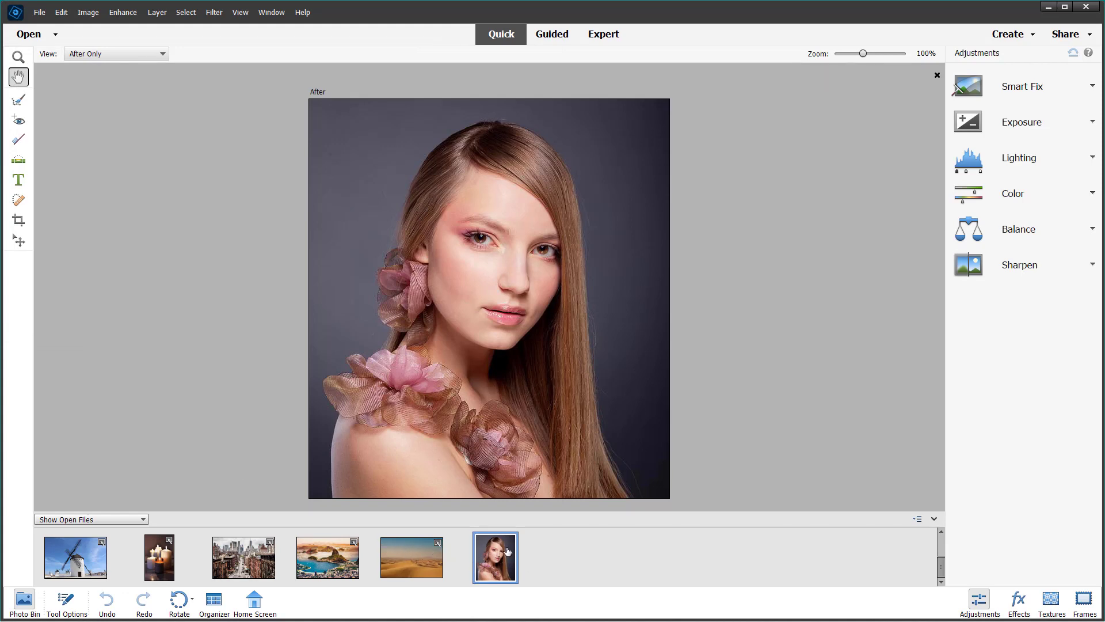
View the desert and portrait photos in turn to compare the background with the subject.
{"action": "left_click", "coordinate": [425, 555]}
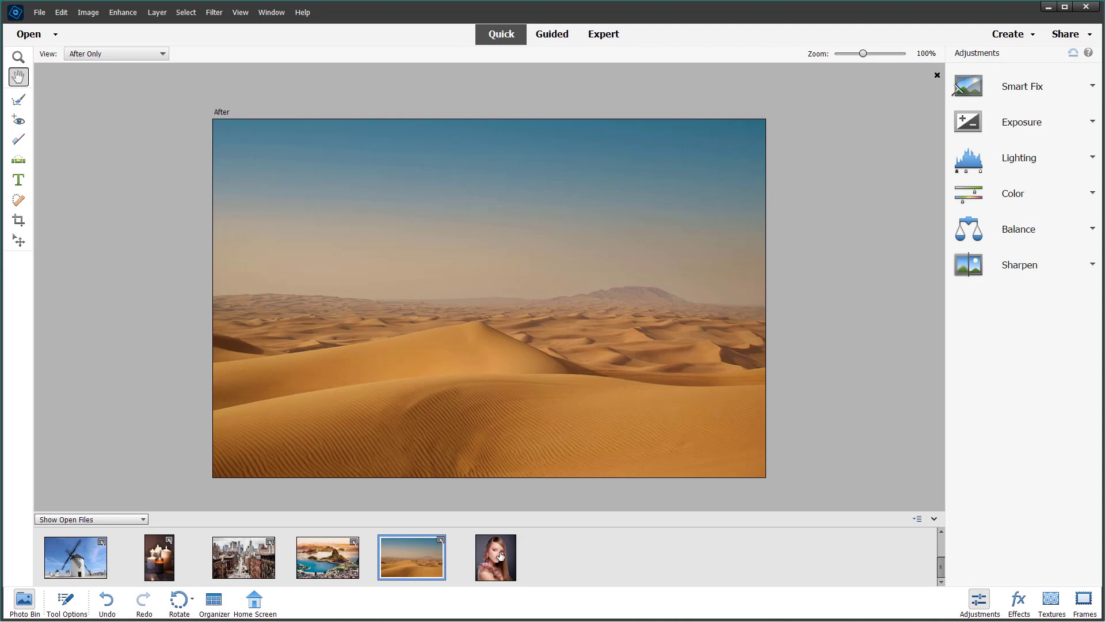
{"action": "double_click", "coordinate": [500, 555]}
{"action": "double_click", "coordinate": [423, 548]}
{"action": "double_click", "coordinate": [512, 551]}
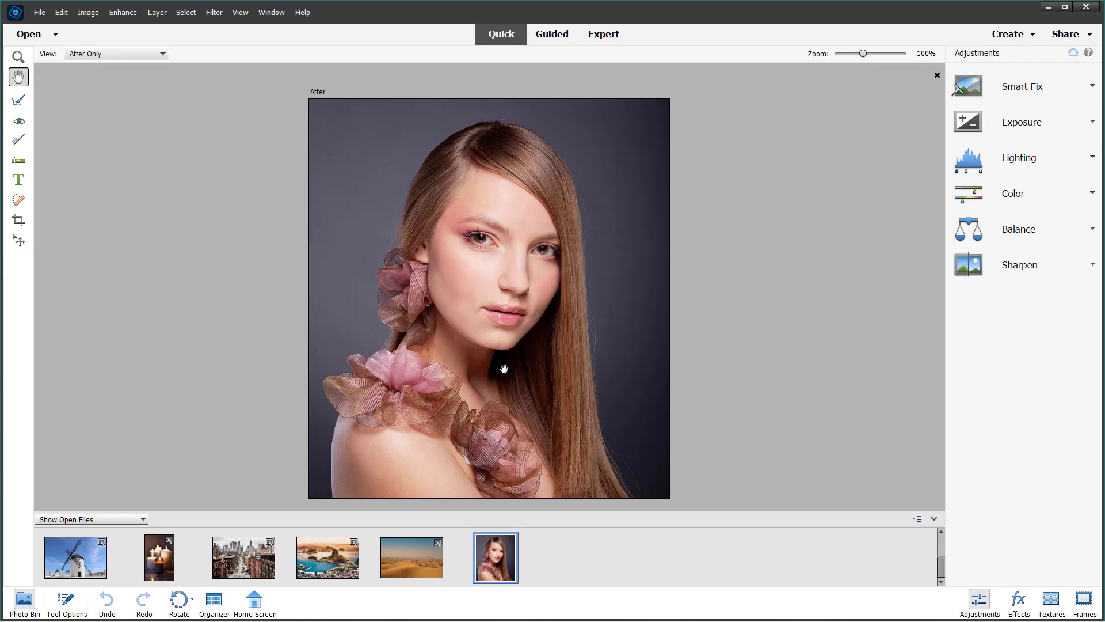
{"action": "double_click", "coordinate": [414, 560]}
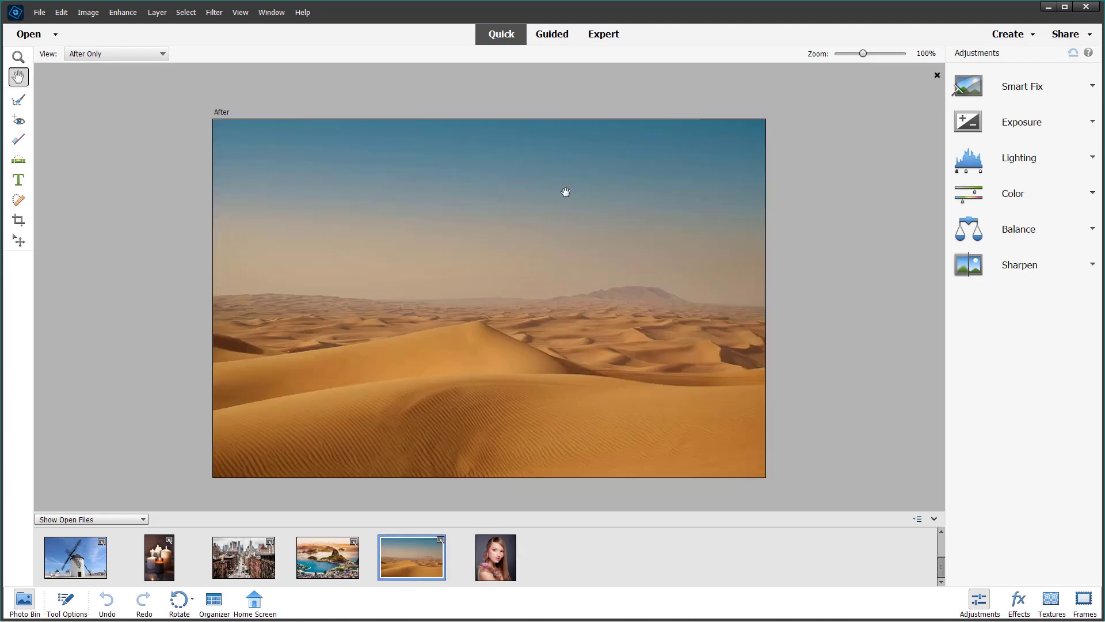
Start the guided Photomerge Compose edit with the desert and portrait photos, and place the portrait on the canvas as the extraction source.
{"action": "left_click", "coordinate": [554, 40]}
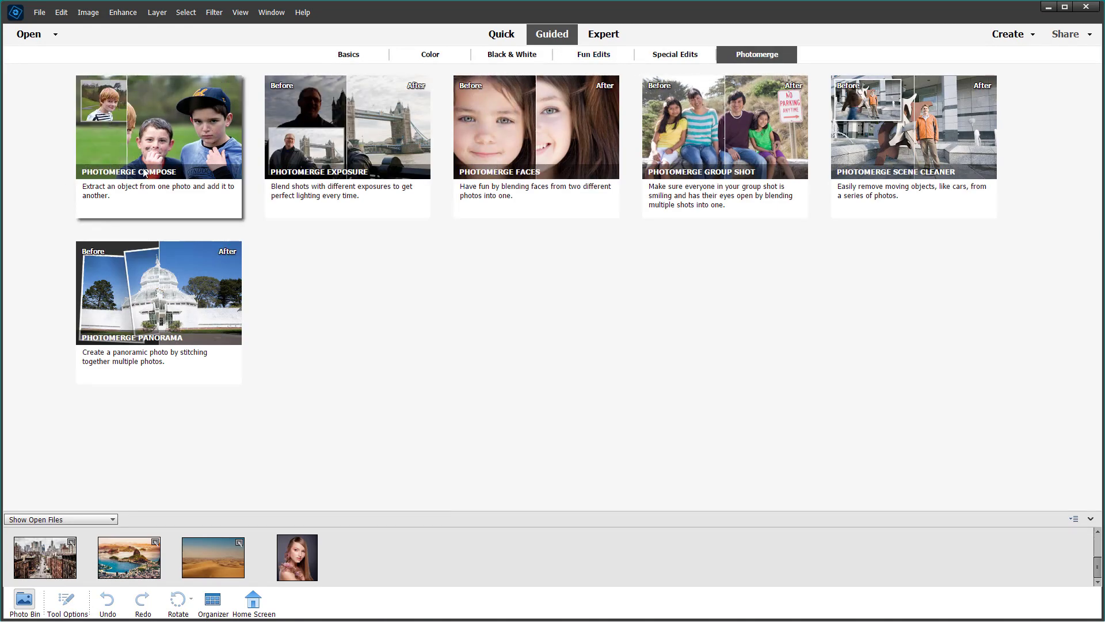
{"action": "left_click", "coordinate": [125, 153]}
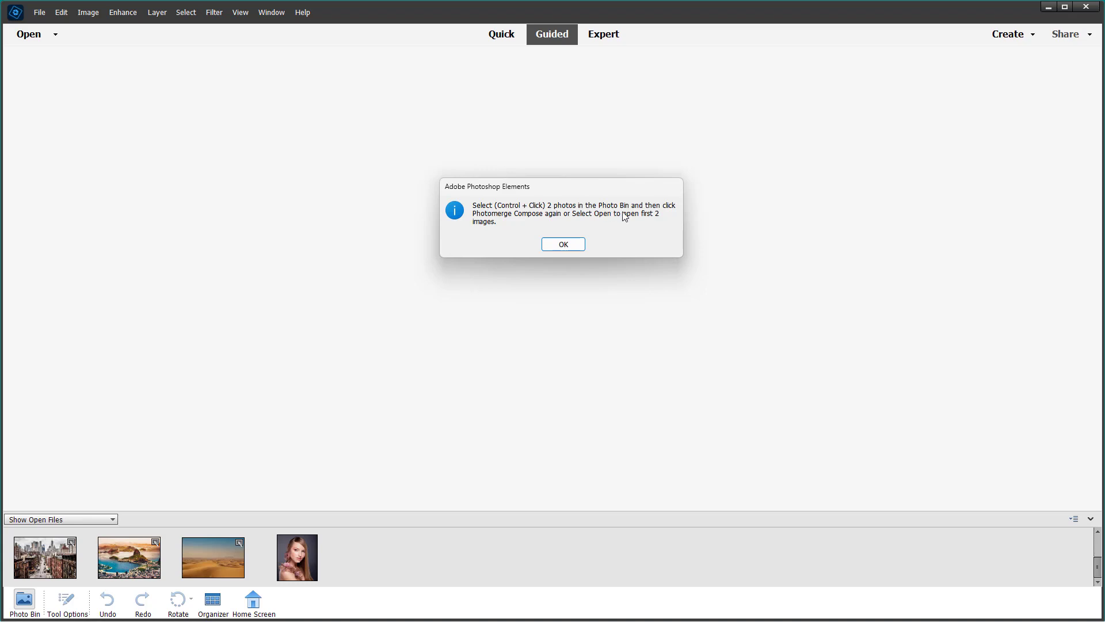
{"action": "left_click", "coordinate": [576, 246]}
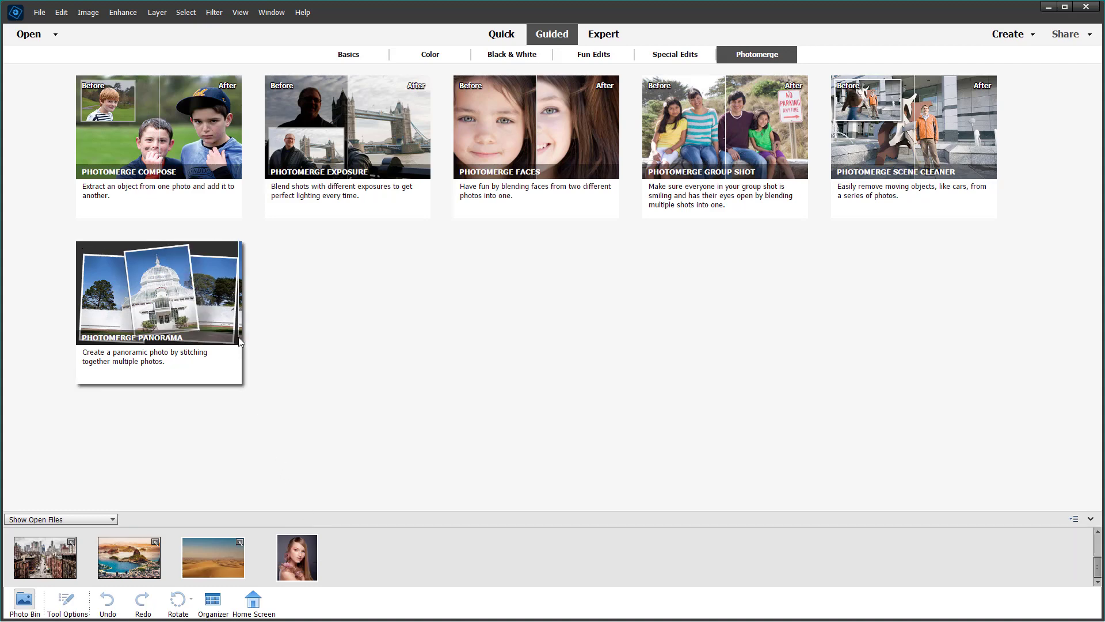
{"action": "left_click", "coordinate": [164, 143]}
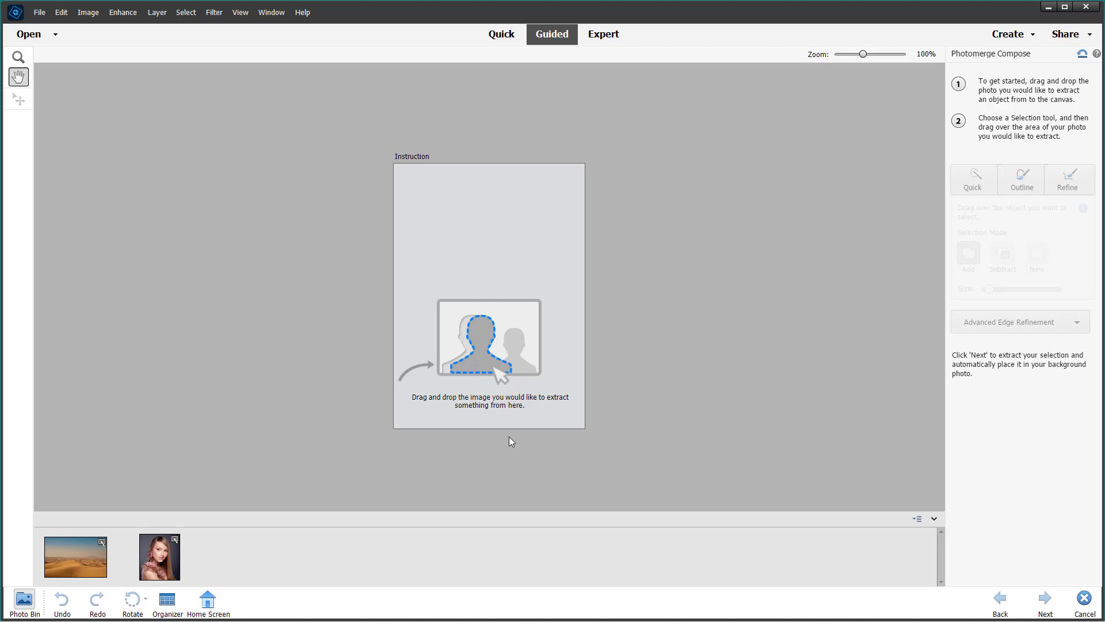
{"action": "left_click_drag", "start_coordinate": [165, 552], "coordinate": [511, 285]}
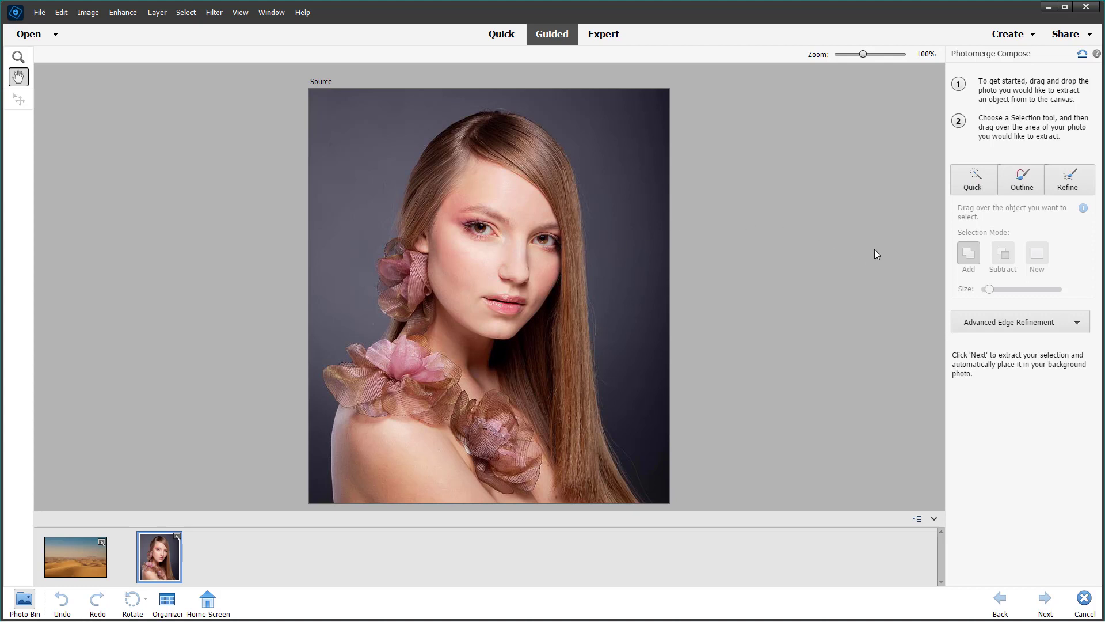
Select the whole woman with Quick selection, adding her face, hair, shoulder and the flowers.
{"action": "left_click", "coordinate": [981, 188]}
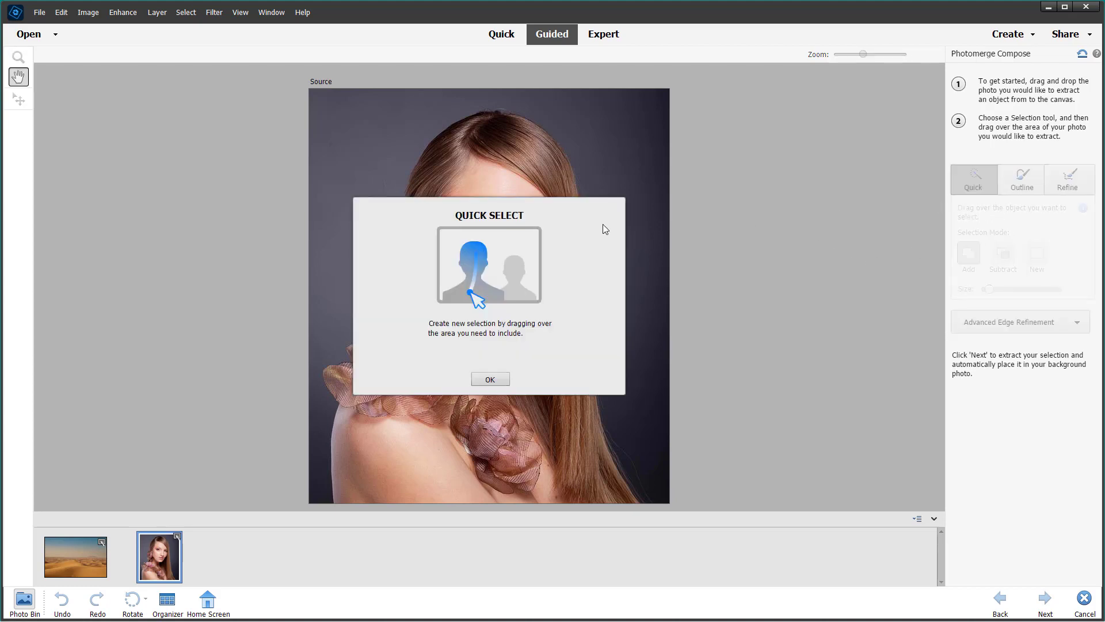
{"action": "left_click", "coordinate": [488, 380]}
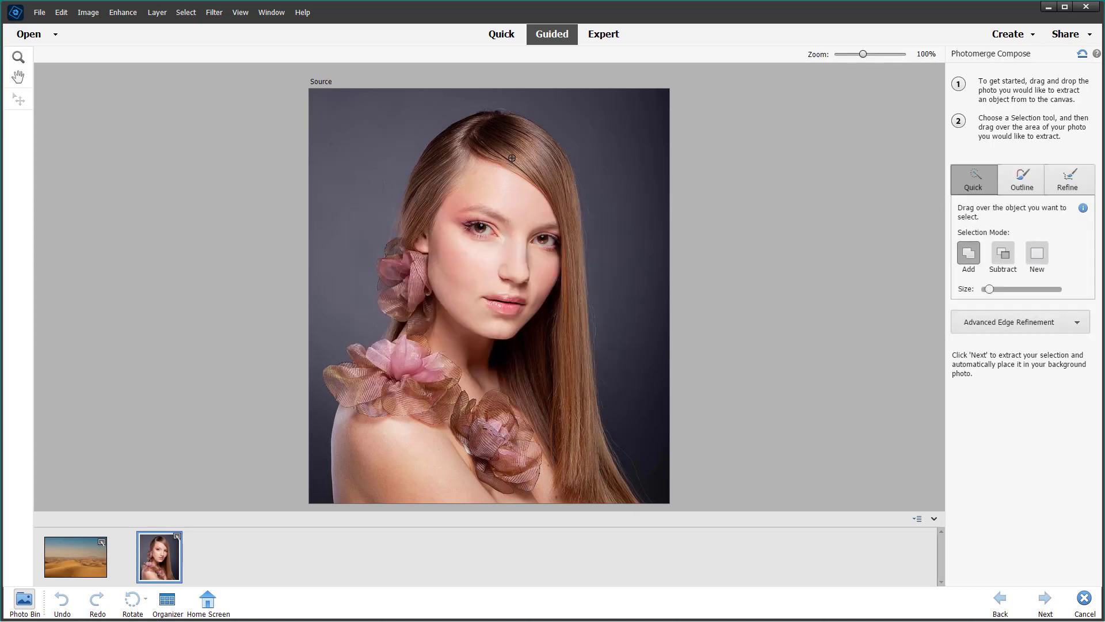
{"action": "mouse_move", "coordinate": [507, 228]}
{"action": "left_mouse_down"}
{"action": "mouse_move", "coordinate": [414, 334]}
{"action": "mouse_move", "coordinate": [462, 454]}
{"action": "mouse_move", "coordinate": [535, 455]}
{"action": "mouse_move", "coordinate": [571, 369]}
{"action": "mouse_move", "coordinate": [580, 305]}
{"action": "mouse_move", "coordinate": [512, 133]}
{"action": "left_mouse_up"}
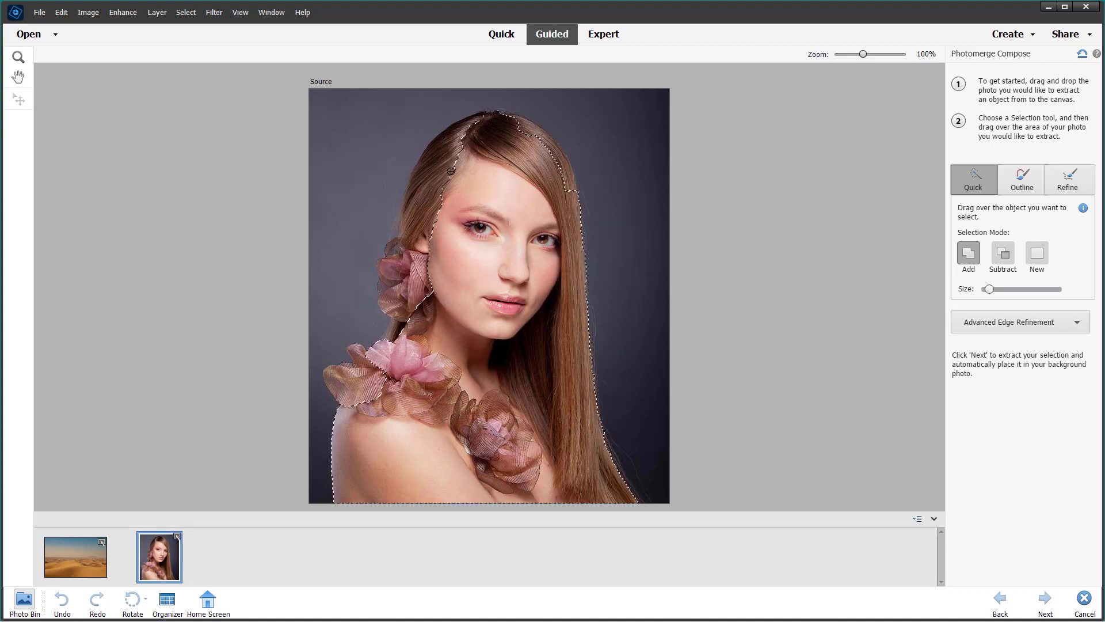
{"action": "left_click_drag", "start_coordinate": [452, 171], "coordinate": [465, 130]}
{"action": "mouse_move", "coordinate": [420, 241]}
{"action": "left_mouse_down"}
{"action": "mouse_move", "coordinate": [398, 277]}
{"action": "mouse_move", "coordinate": [394, 258]}
{"action": "mouse_move", "coordinate": [399, 328]}
{"action": "left_mouse_up"}
{"action": "mouse_move", "coordinate": [387, 435]}
{"action": "left_mouse_down"}
{"action": "mouse_move", "coordinate": [370, 380]}
{"action": "mouse_move", "coordinate": [332, 378]}
{"action": "mouse_move", "coordinate": [354, 382]}
{"action": "mouse_move", "coordinate": [356, 352]}
{"action": "left_mouse_up"}
{"action": "mouse_move", "coordinate": [561, 211]}
{"action": "left_mouse_down"}
{"action": "mouse_move", "coordinate": [565, 169]}
{"action": "mouse_move", "coordinate": [525, 135]}
{"action": "left_mouse_up"}
Try subtracting the face area from the selection with an enlarged Outline brush, and undo the stroke.
{"action": "left_click", "coordinate": [1022, 178]}
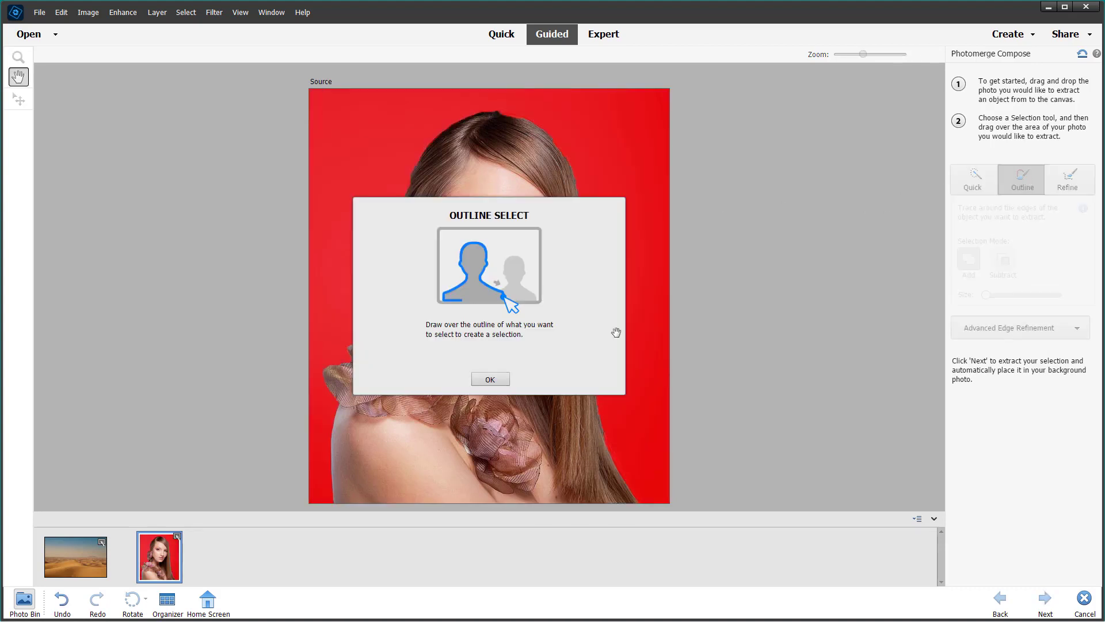
{"action": "left_click", "coordinate": [489, 378]}
{"action": "left_click", "coordinate": [1002, 262]}
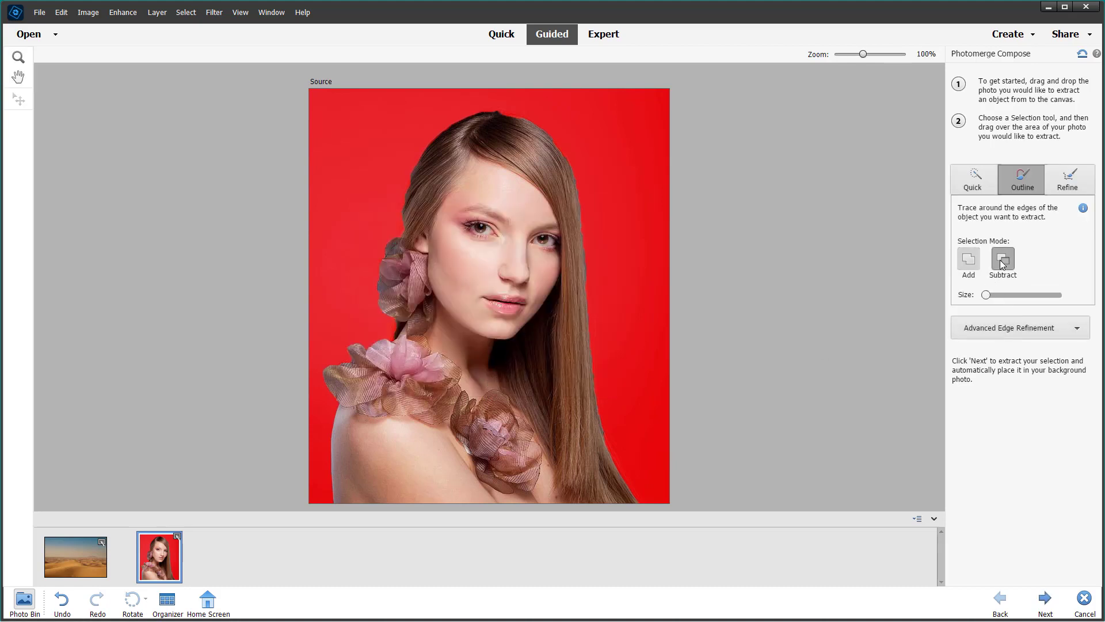
{"action": "left_click_drag", "start_coordinate": [1001, 294], "coordinate": [1017, 295]}
{"action": "left_click_drag", "start_coordinate": [458, 246], "coordinate": [468, 248]}
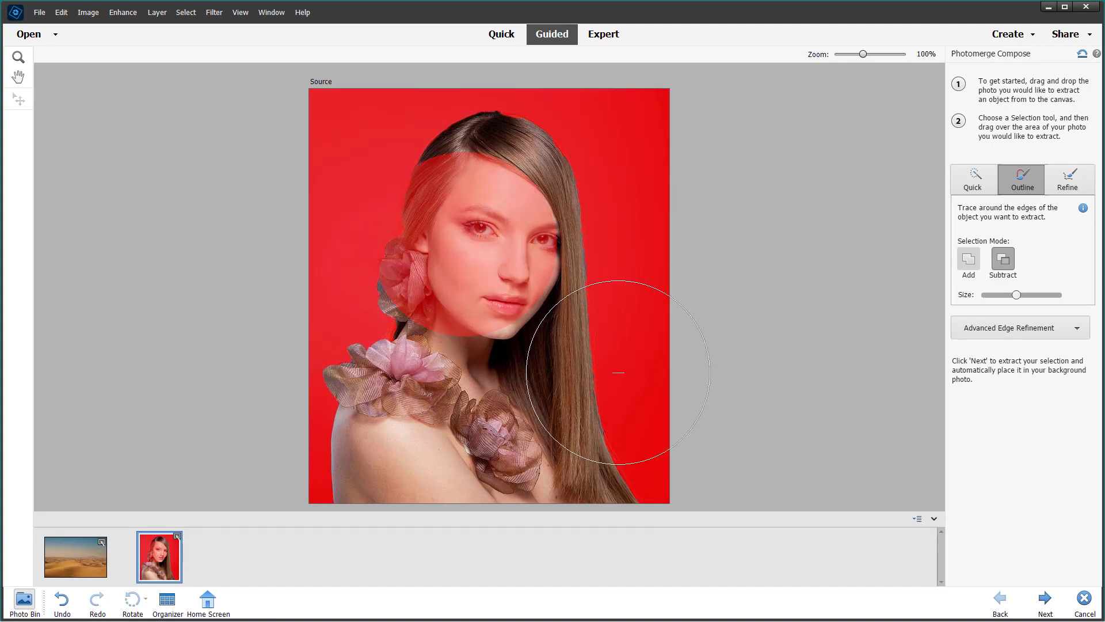
{"action": "key", "text": "ctrl+z"}
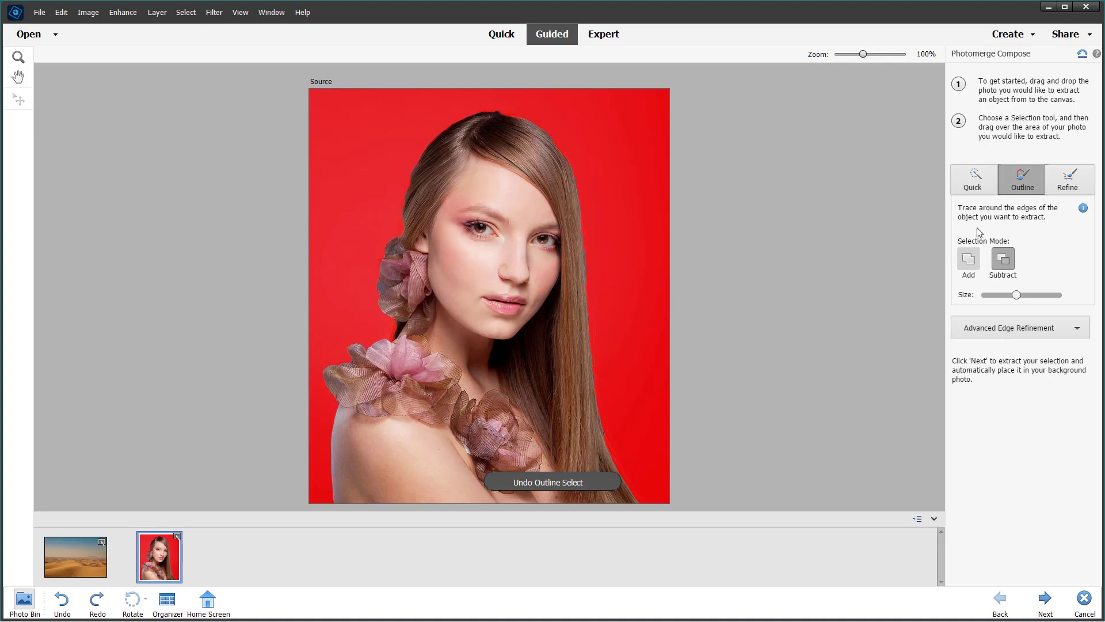
Refine the selection along the hair's outer edge in Push and Smooth modes, and switch the refine mode to Add.
{"action": "left_click", "coordinate": [1068, 181]}
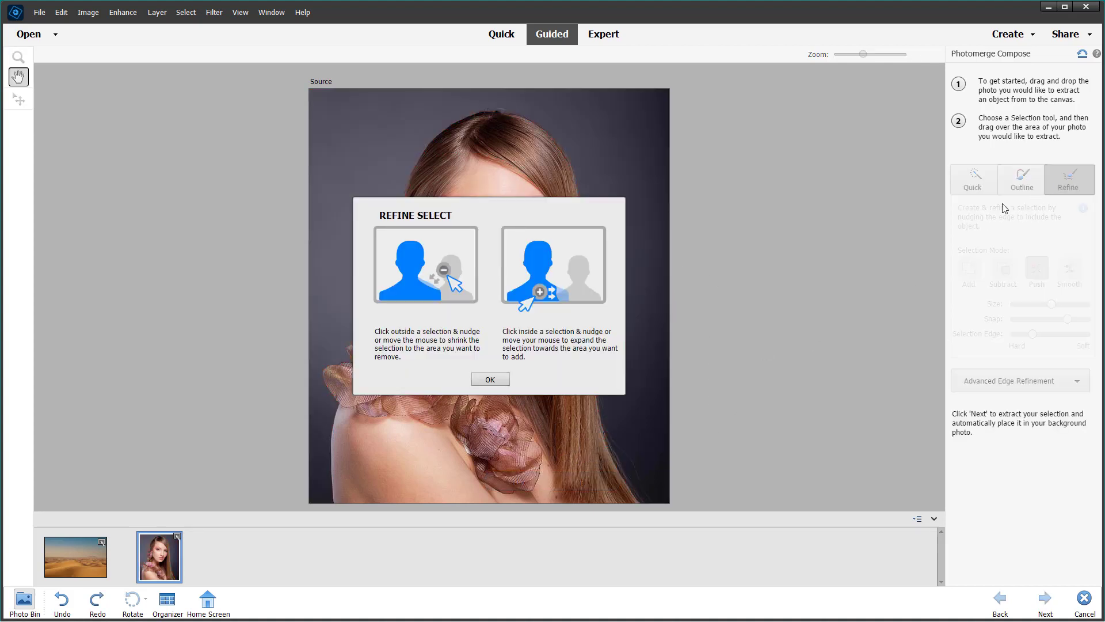
{"action": "left_click", "coordinate": [490, 381]}
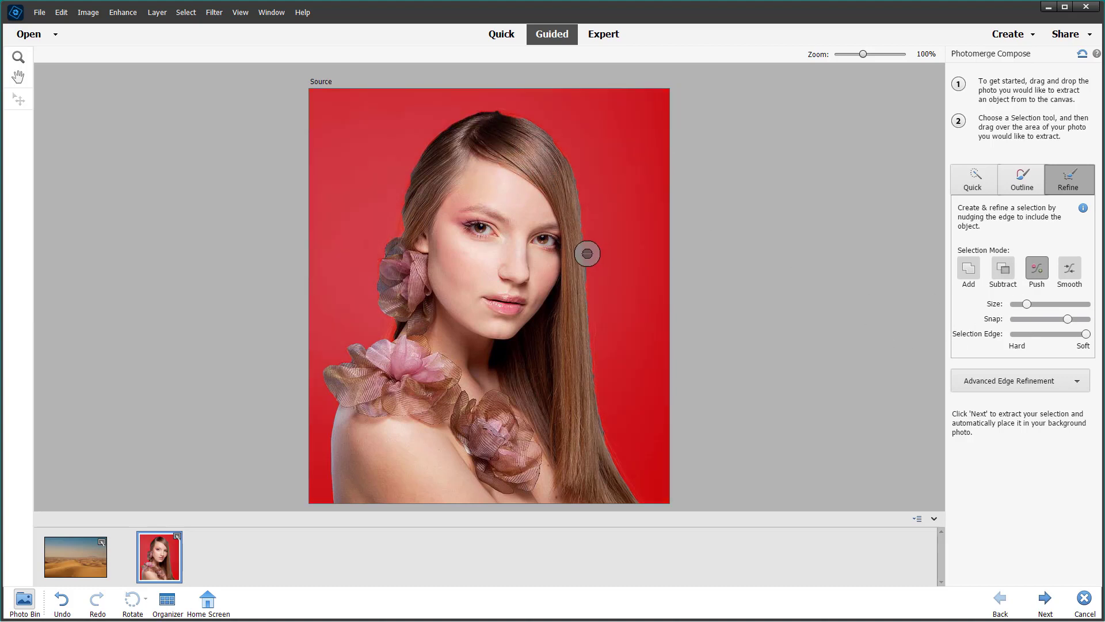
{"action": "mouse_move", "coordinate": [602, 275]}
{"action": "left_mouse_down"}
{"action": "mouse_move", "coordinate": [579, 261]}
{"action": "mouse_move", "coordinate": [580, 273]}
{"action": "left_mouse_up"}
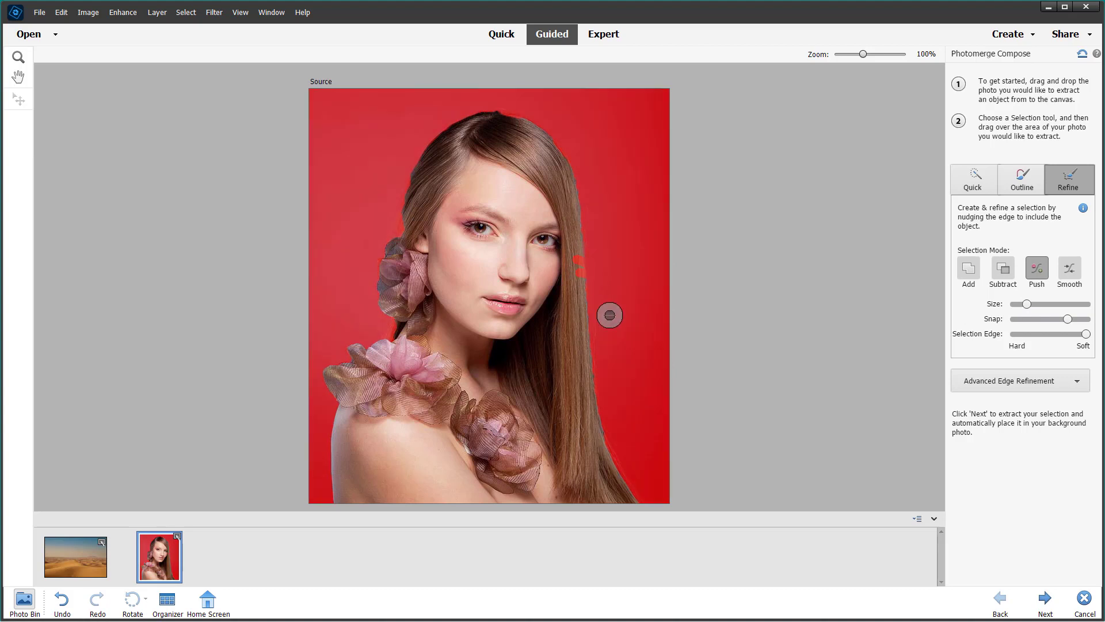
{"action": "left_click", "coordinate": [1072, 275]}
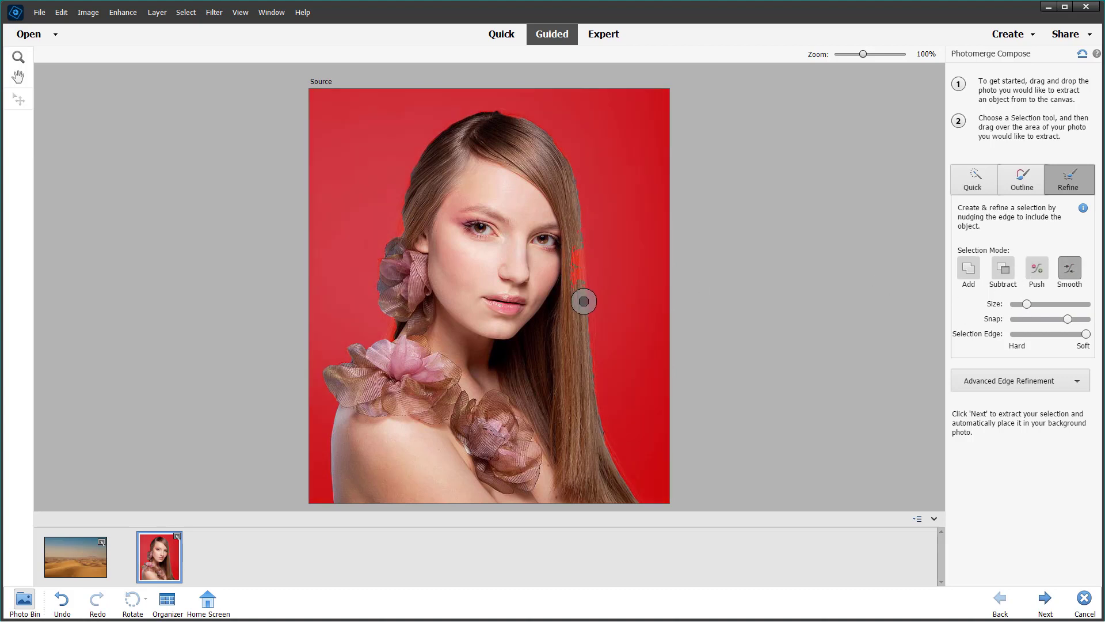
{"action": "mouse_move", "coordinate": [584, 301]}
{"action": "left_mouse_down"}
{"action": "mouse_move", "coordinate": [594, 255]}
{"action": "mouse_move", "coordinate": [575, 247]}
{"action": "mouse_move", "coordinate": [578, 309]}
{"action": "mouse_move", "coordinate": [569, 236]}
{"action": "mouse_move", "coordinate": [570, 305]}
{"action": "left_mouse_up"}
{"action": "left_click", "coordinate": [968, 268]}
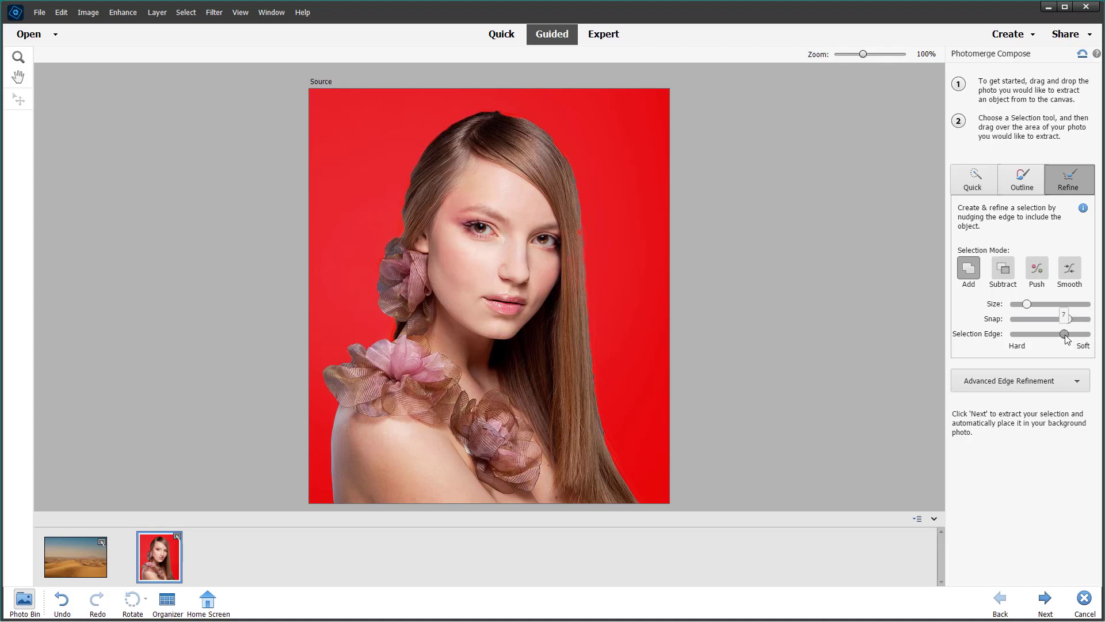
Set the selection's background preview to Transparent in the advanced edge refinement options.
{"action": "left_click", "coordinate": [1061, 388]}
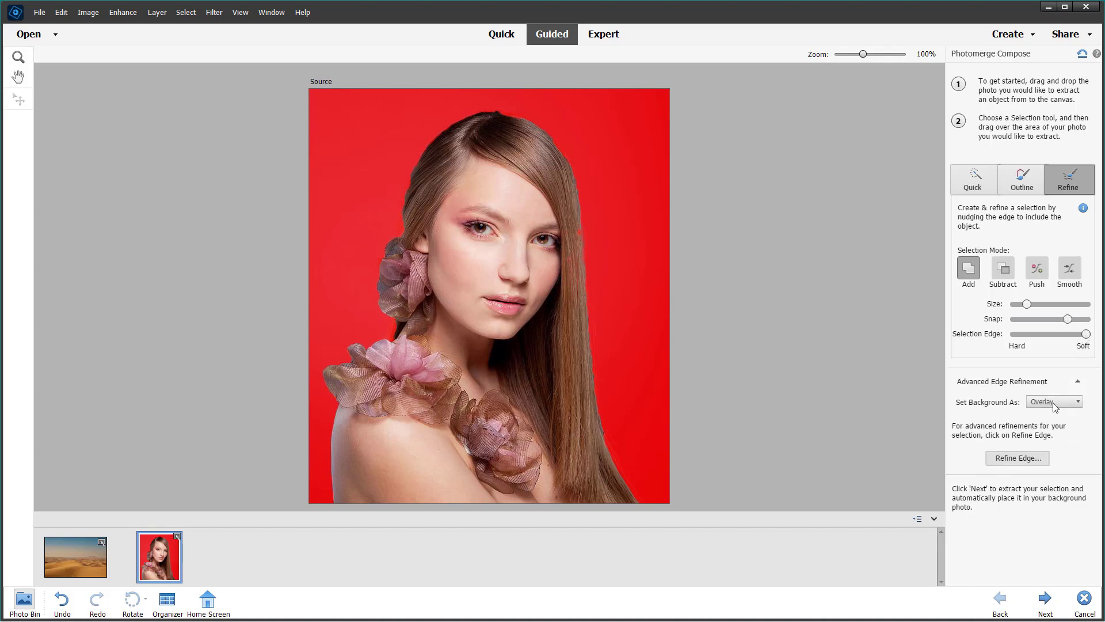
{"action": "left_click", "coordinate": [1052, 403]}
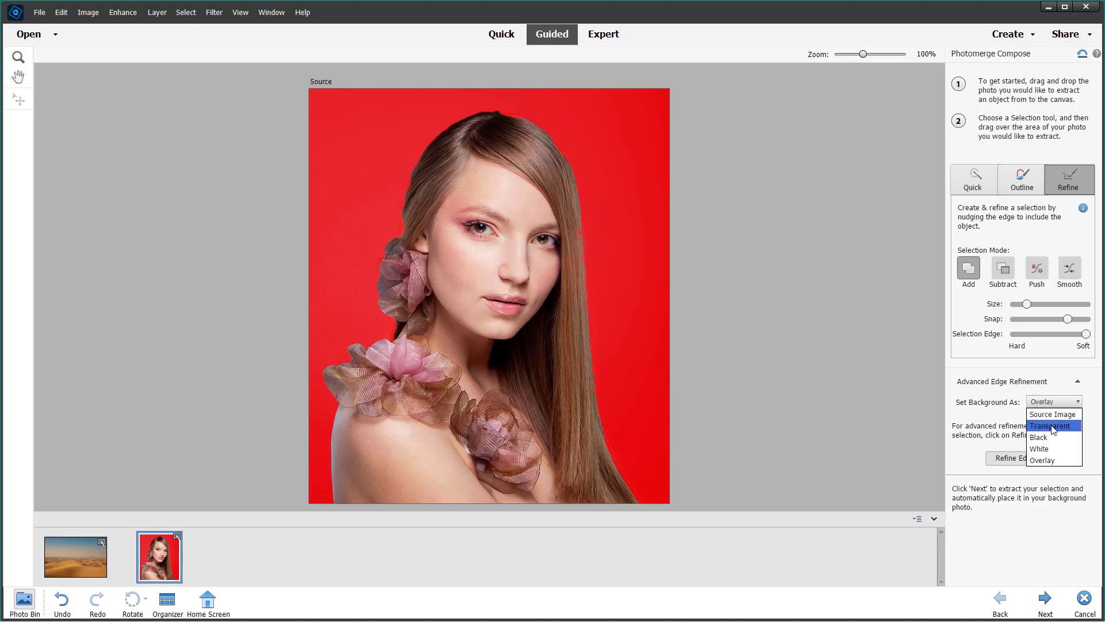
{"action": "left_click", "coordinate": [1049, 426]}
{"action": "left_click", "coordinate": [1051, 403]}
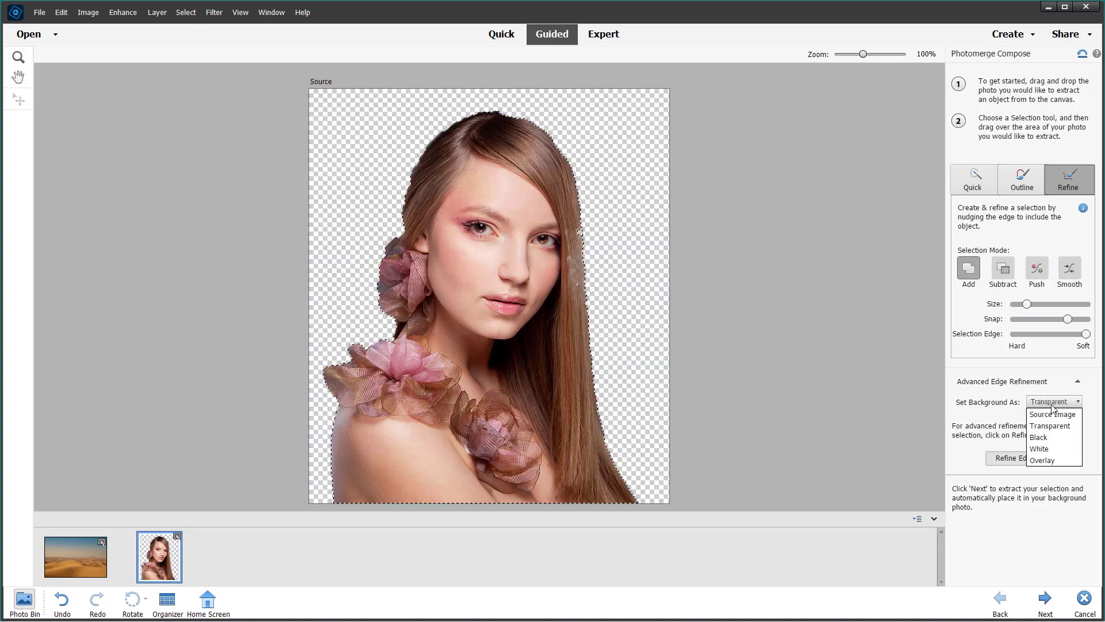
{"action": "left_click", "coordinate": [999, 429]}
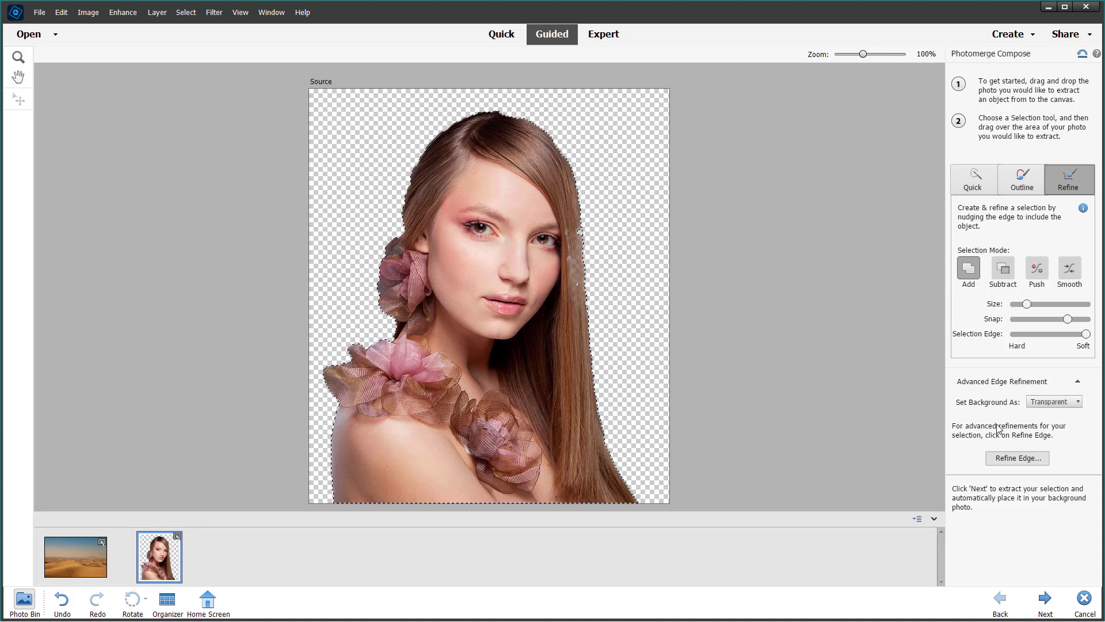
Open Refine Edge and brush over the edge of the hair beside the face with a 54 px brush.
{"action": "left_click", "coordinate": [1029, 459]}
{"action": "left_click_drag", "start_coordinate": [593, 177], "coordinate": [888, 222]}
{"action": "left_click_drag", "start_coordinate": [851, 293], "coordinate": [856, 293]}
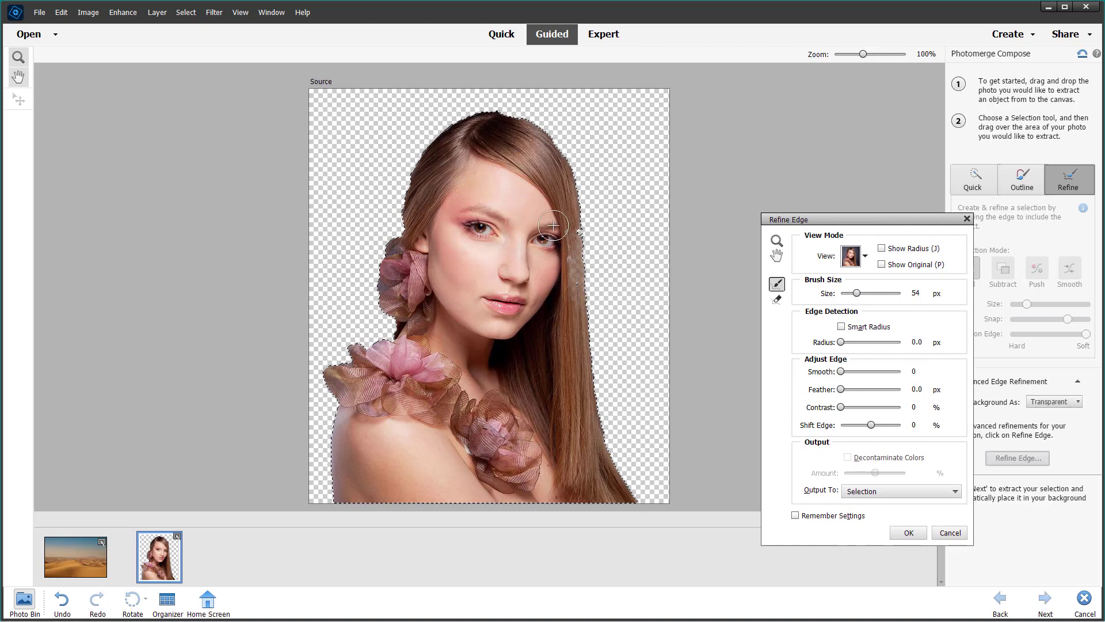
{"action": "left_click_drag", "start_coordinate": [574, 228], "coordinate": [571, 241]}
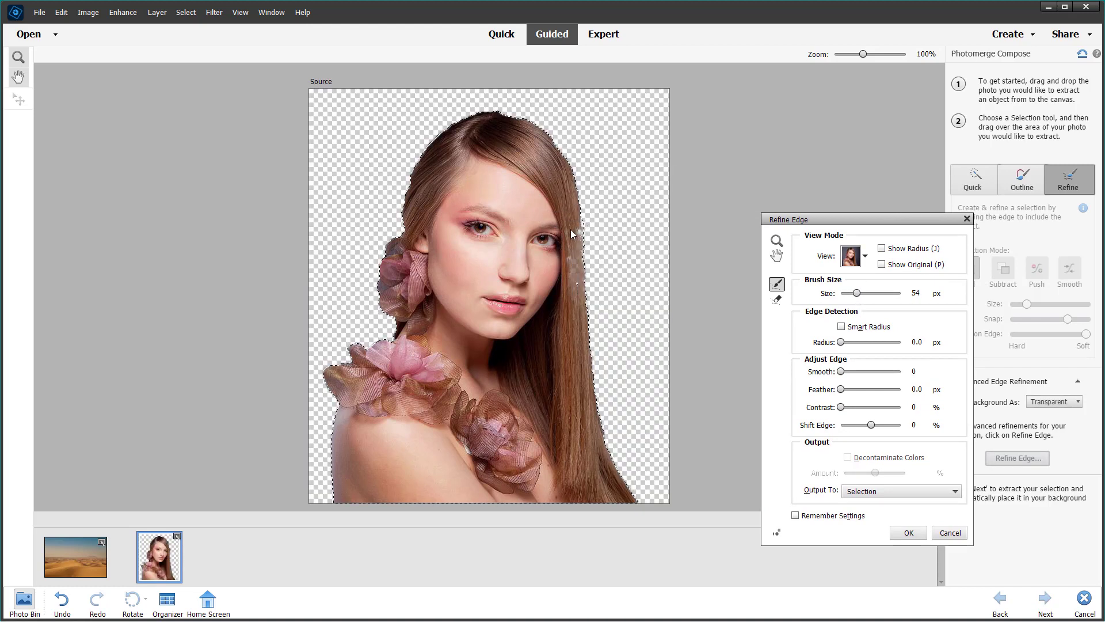
Apply the edge refinement with Smooth 24, Feather 21.4 px and Selection as the output.
{"action": "left_click_drag", "start_coordinate": [842, 372], "coordinate": [869, 391]}
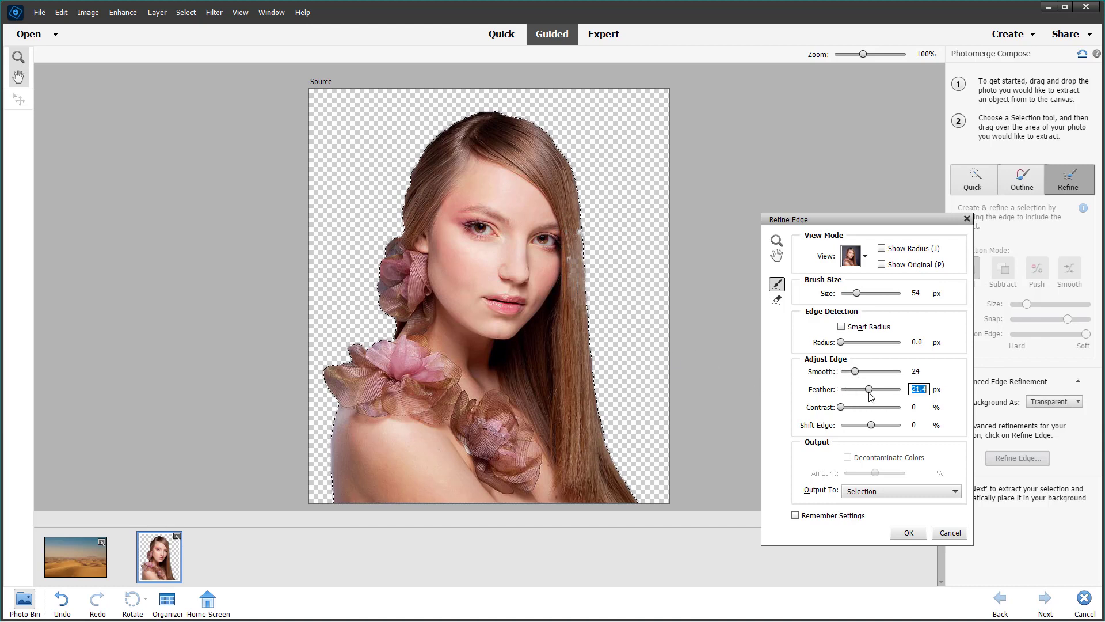
{"action": "left_click", "coordinate": [886, 491]}
{"action": "left_click", "coordinate": [900, 504]}
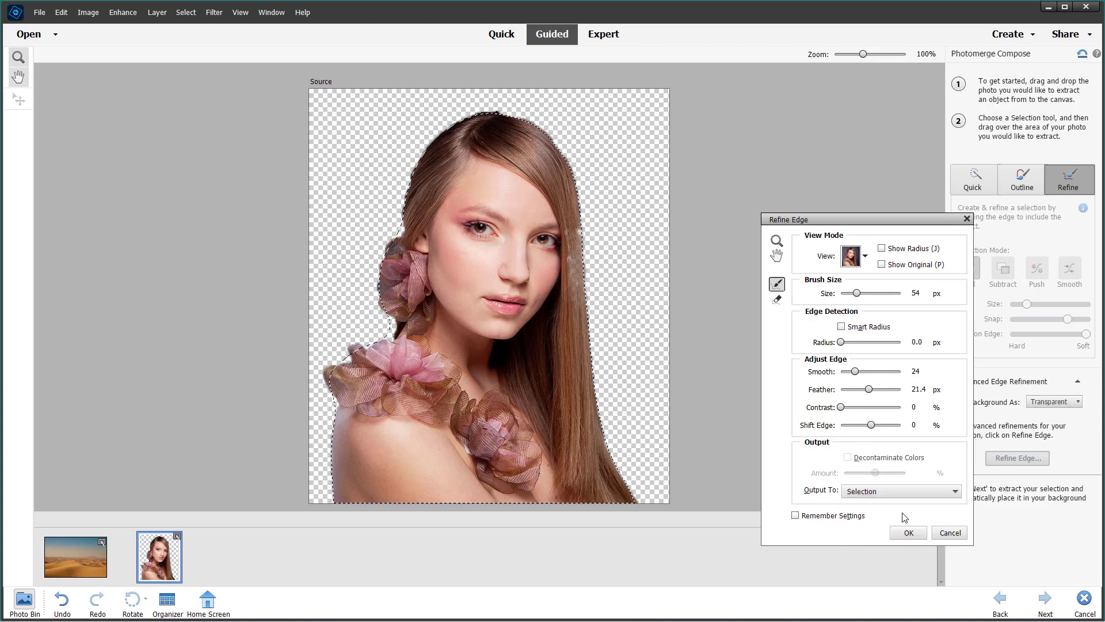
{"action": "left_click", "coordinate": [908, 532]}
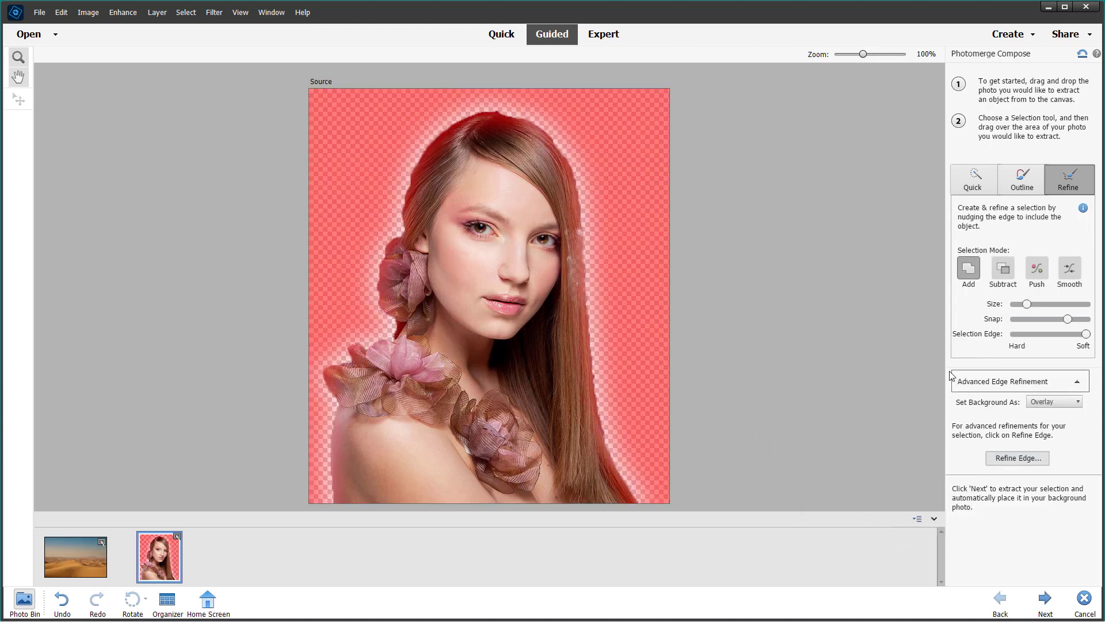
Place the extracted woman on the desert background and move her toward the left side of the photo.
{"action": "left_click", "coordinate": [1045, 604]}
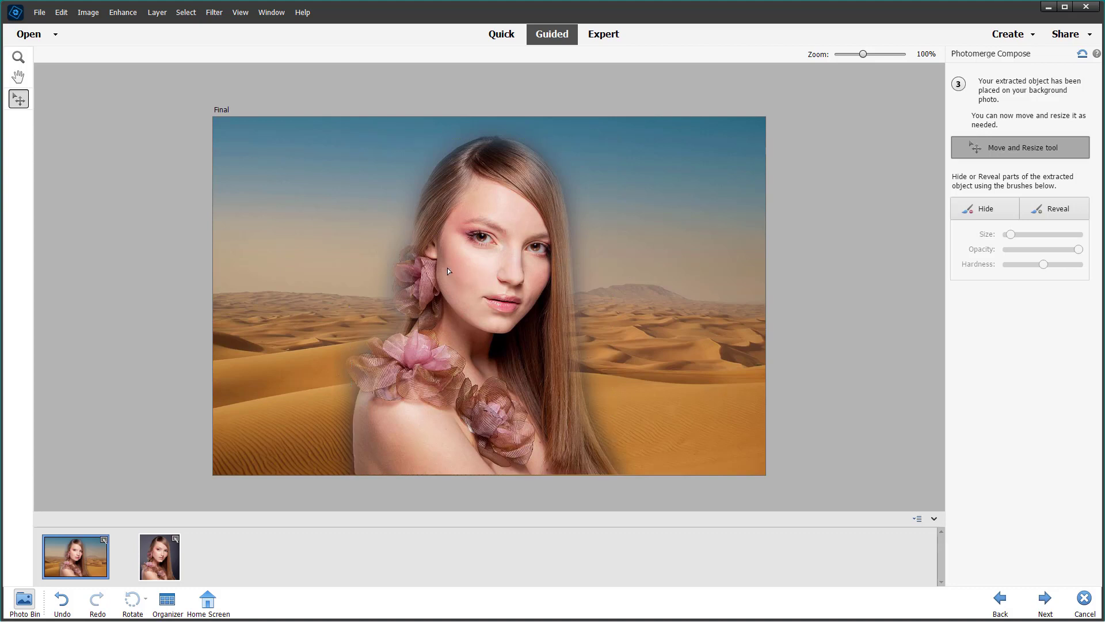
{"action": "left_click_drag", "start_coordinate": [447, 268], "coordinate": [332, 269]}
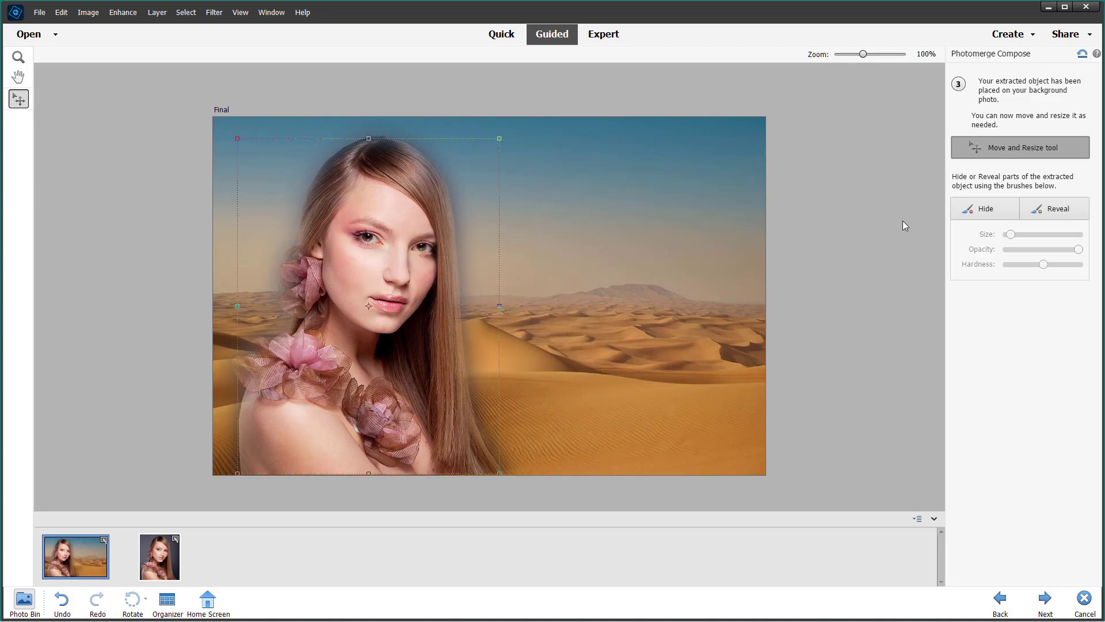
Choose the Hide brush for the extracted object and increase its hardness and size.
{"action": "left_click", "coordinate": [984, 208]}
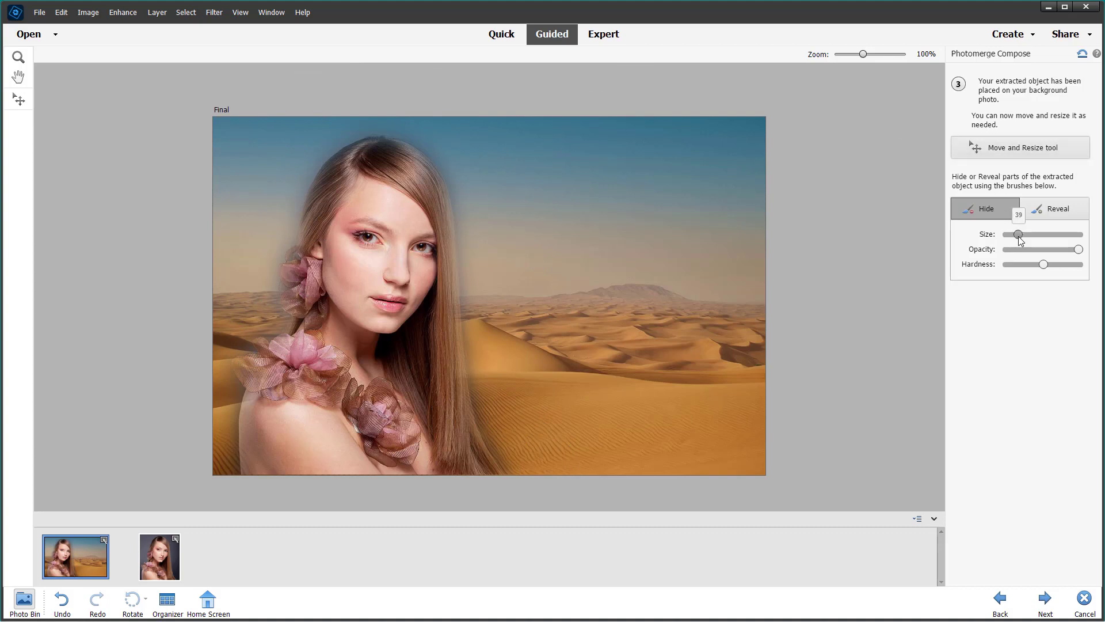
{"action": "mouse_move", "coordinate": [1044, 265]}
{"action": "left_mouse_down"}
{"action": "mouse_move", "coordinate": [1024, 266]}
{"action": "mouse_move", "coordinate": [1064, 264]}
{"action": "left_mouse_up"}
{"action": "left_click", "coordinate": [1039, 235]}
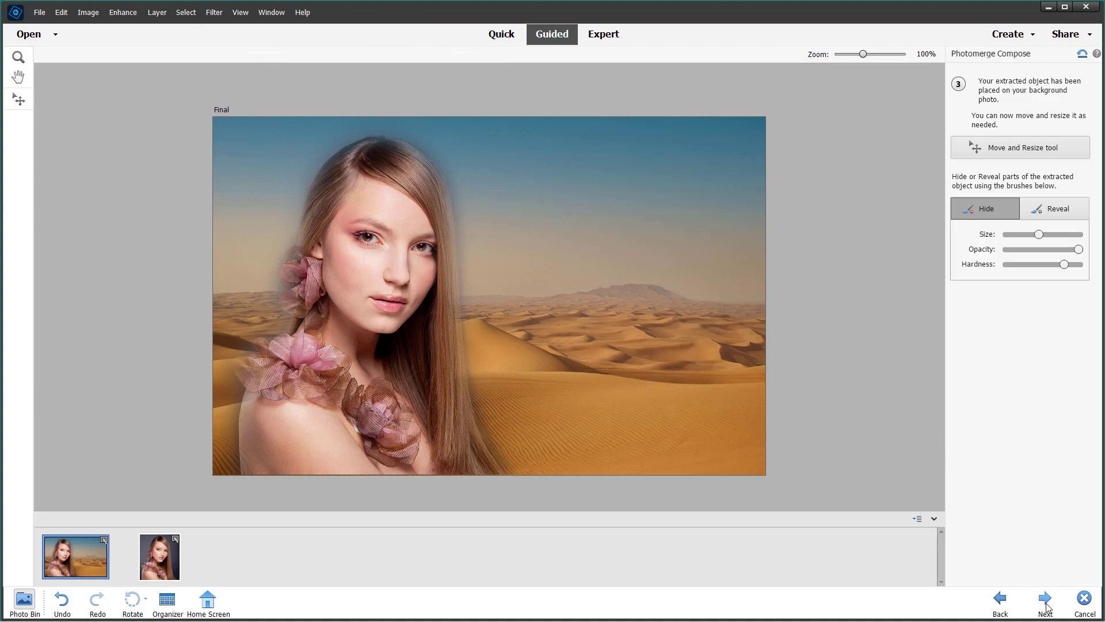
Move the extracted woman slightly to the right, enlarge her a little, and proceed to the colour tone matching stage.
{"action": "left_click", "coordinate": [983, 142]}
{"action": "mouse_move", "coordinate": [380, 228]}
{"action": "left_mouse_down"}
{"action": "mouse_move", "coordinate": [454, 219]}
{"action": "mouse_move", "coordinate": [389, 228]}
{"action": "left_mouse_up"}
{"action": "left_click_drag", "start_coordinate": [508, 138], "coordinate": [517, 126]}
{"action": "left_click_drag", "start_coordinate": [414, 193], "coordinate": [408, 208]}
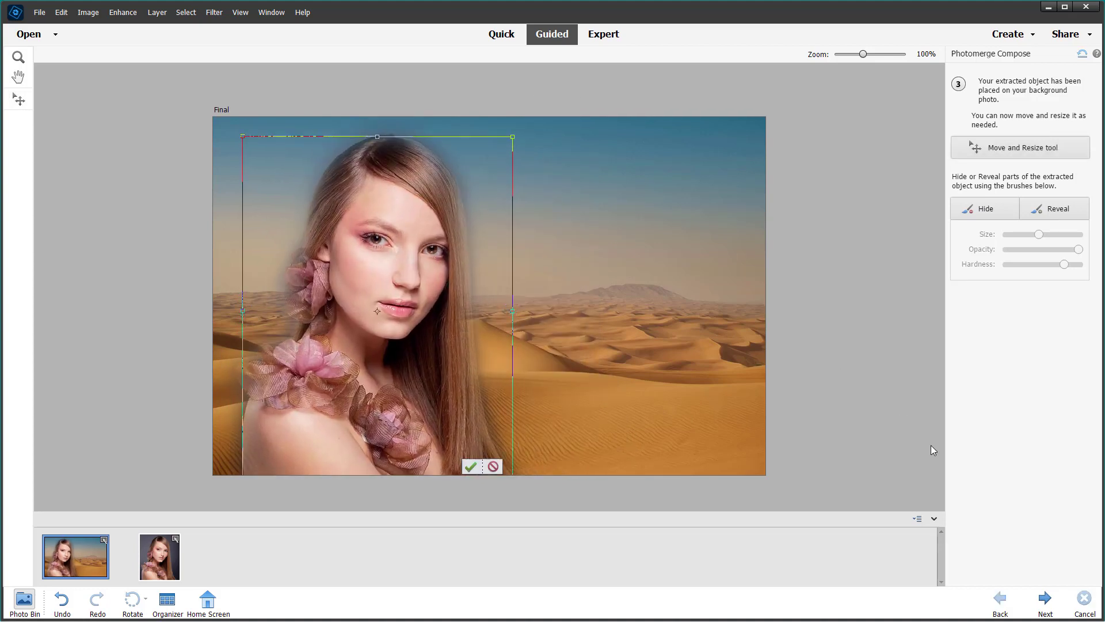
{"action": "left_click", "coordinate": [470, 466]}
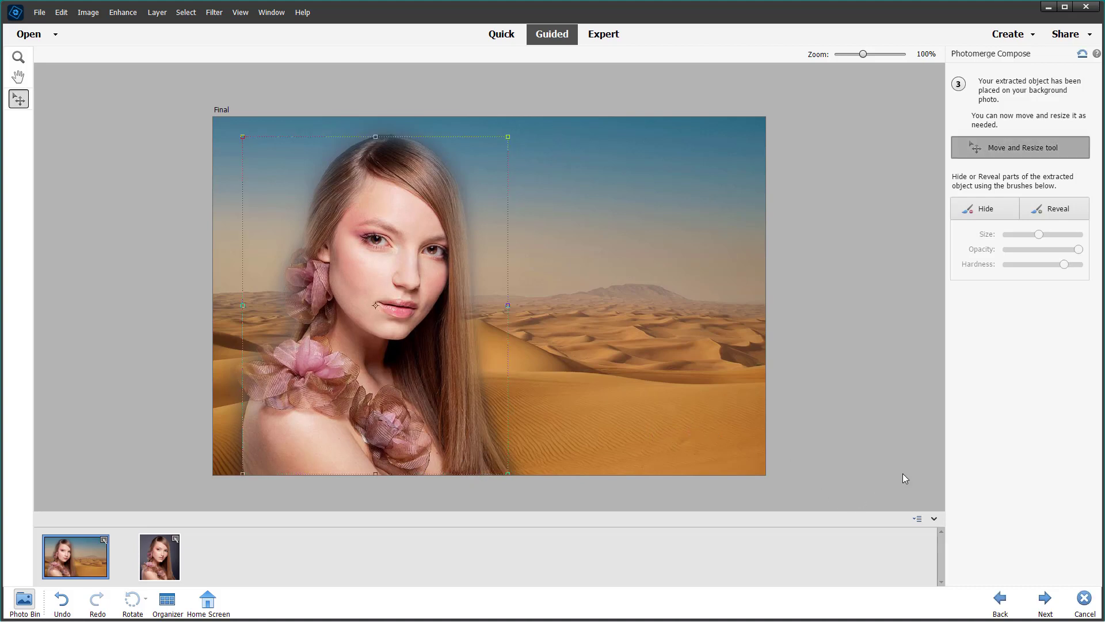
{"action": "left_click", "coordinate": [1039, 597]}
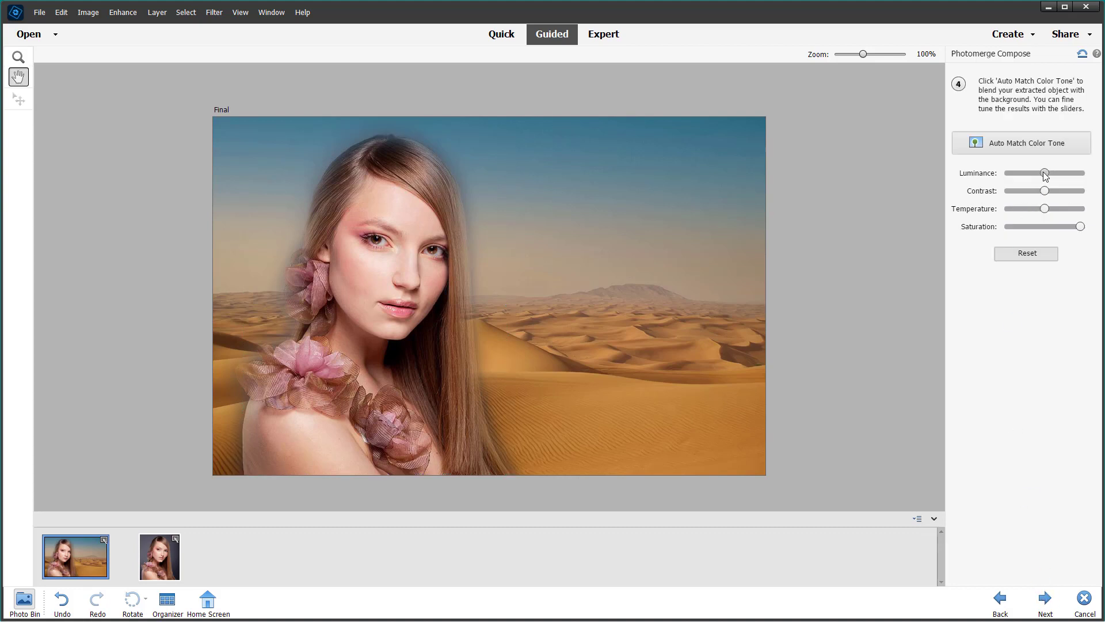
Try different Luminance, Contrast, Temperature and Saturation settings on the woman, and reset the colour tone adjustments.
{"action": "mouse_move", "coordinate": [1068, 173]}
{"action": "left_mouse_down"}
{"action": "mouse_move", "coordinate": [1034, 172]}
{"action": "mouse_move", "coordinate": [1055, 172]}
{"action": "mouse_move", "coordinate": [1047, 174]}
{"action": "mouse_move", "coordinate": [1061, 191]}
{"action": "left_mouse_up"}
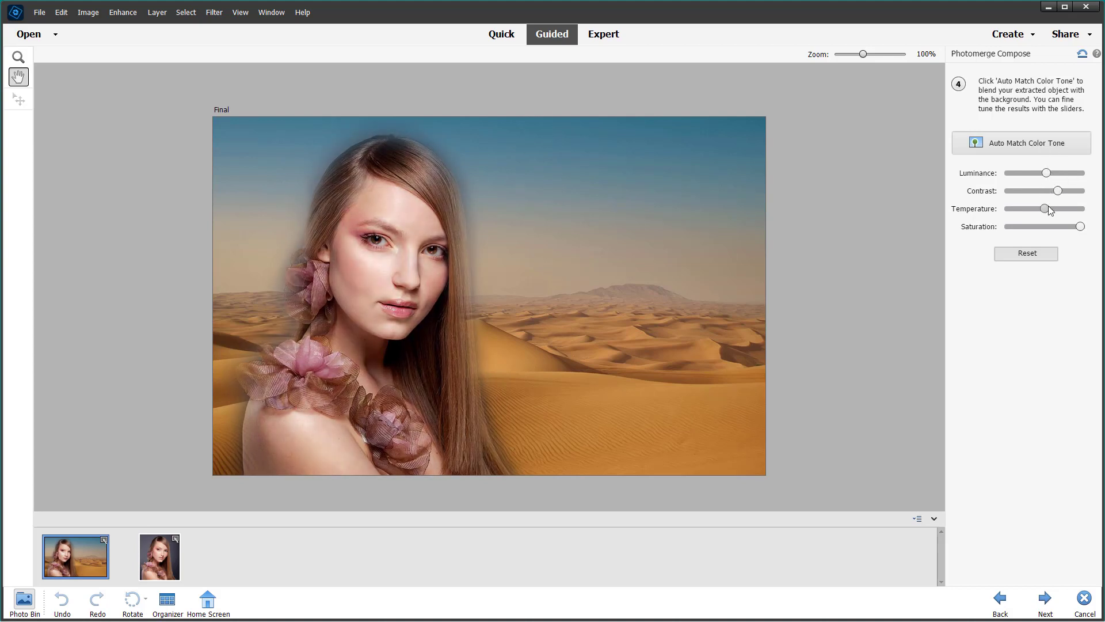
{"action": "left_click_drag", "start_coordinate": [1046, 173], "coordinate": [1059, 173]}
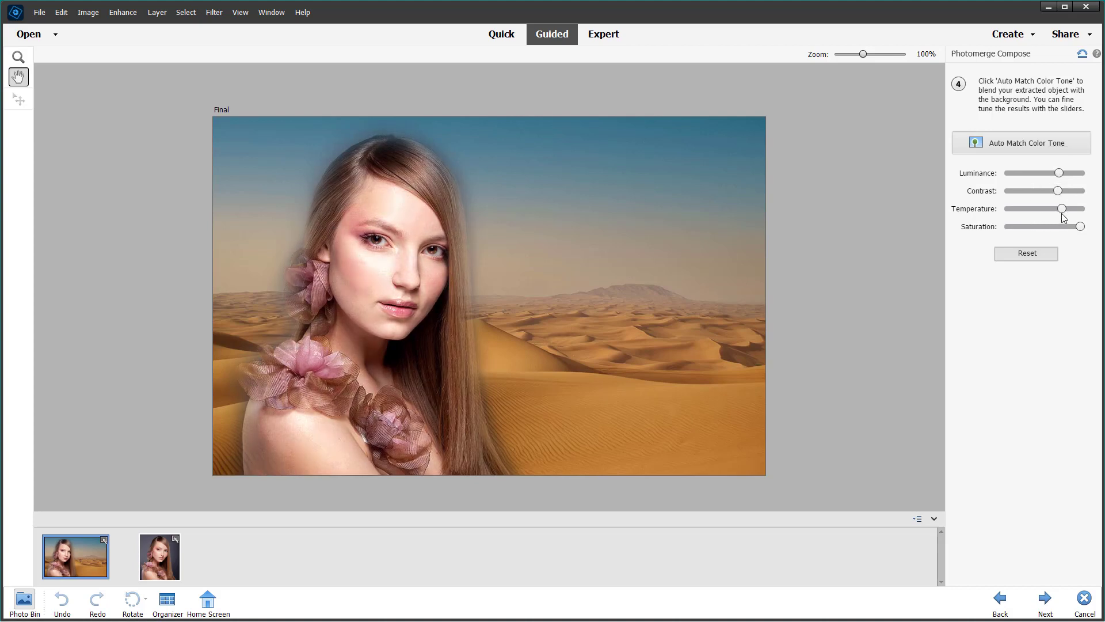
{"action": "left_click_drag", "start_coordinate": [1062, 210], "coordinate": [1049, 210]}
{"action": "left_click_drag", "start_coordinate": [1055, 230], "coordinate": [1082, 208]}
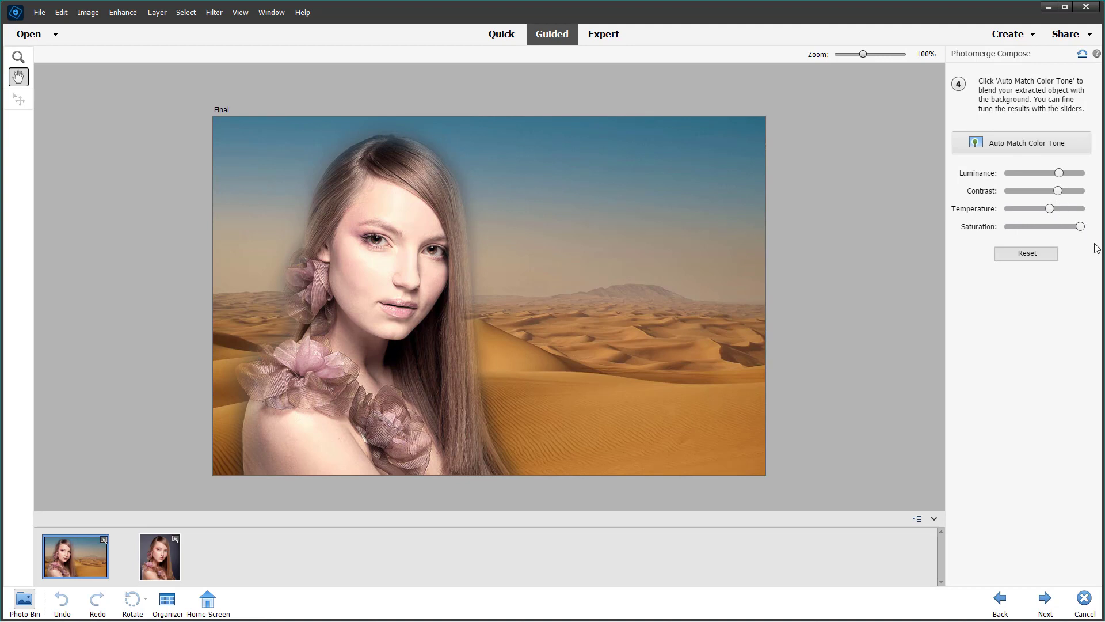
{"action": "left_click", "coordinate": [1031, 251]}
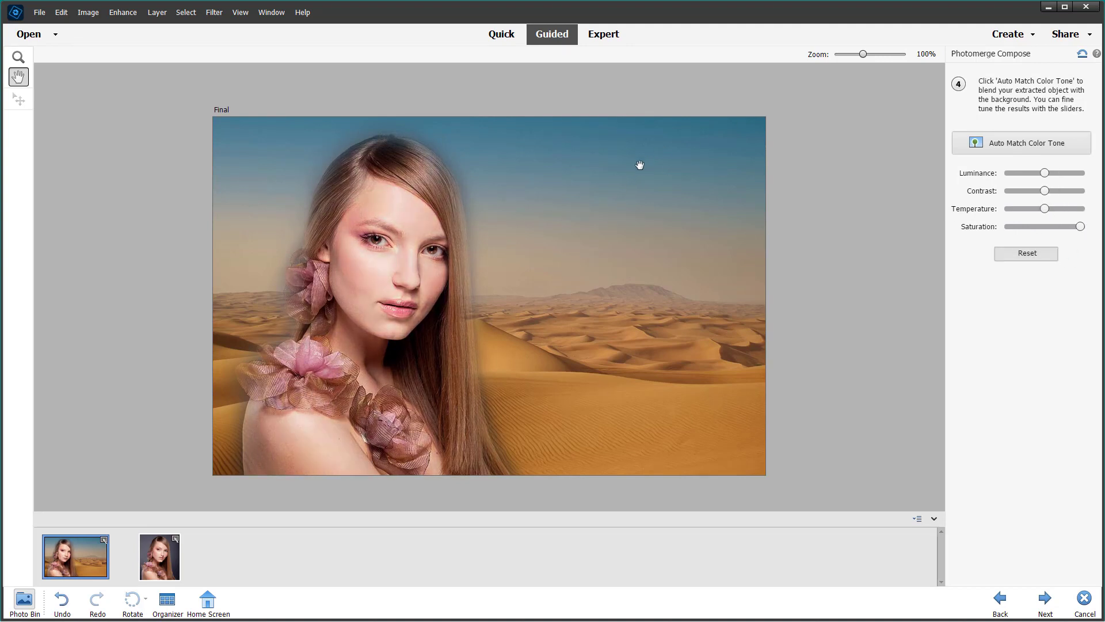
Undo the woman's last resize, raise her Luminance and Contrast moderately and Temperature slightly, and complete the colour matching stage.
{"action": "key", "text": "ctrl+z"}
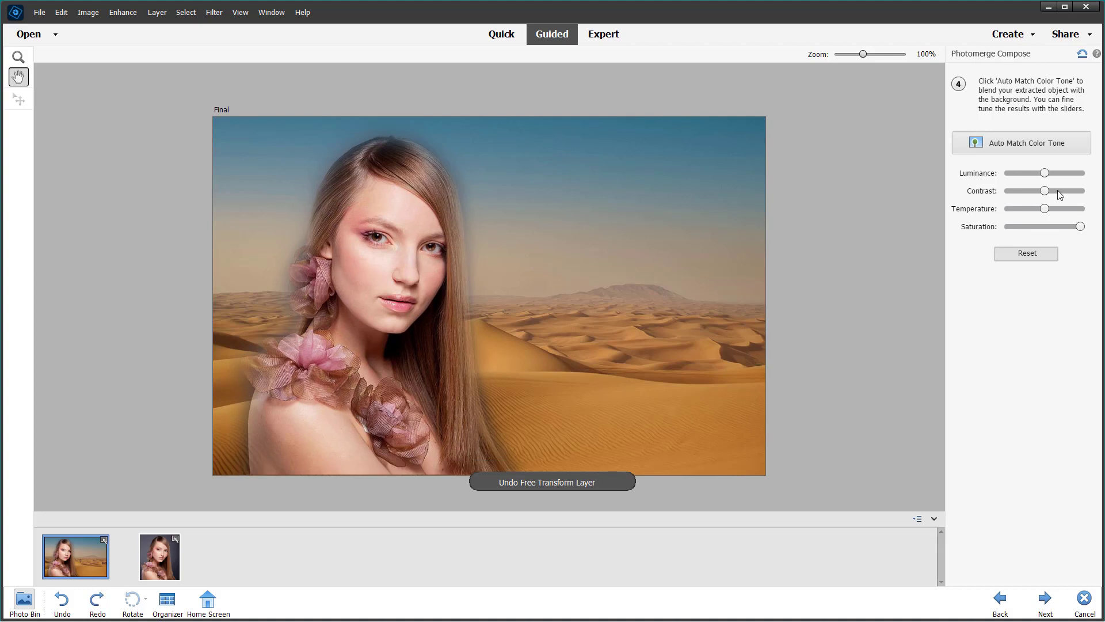
{"action": "left_click", "coordinate": [1054, 173]}
{"action": "left_click_drag", "start_coordinate": [1048, 191], "coordinate": [1051, 214]}
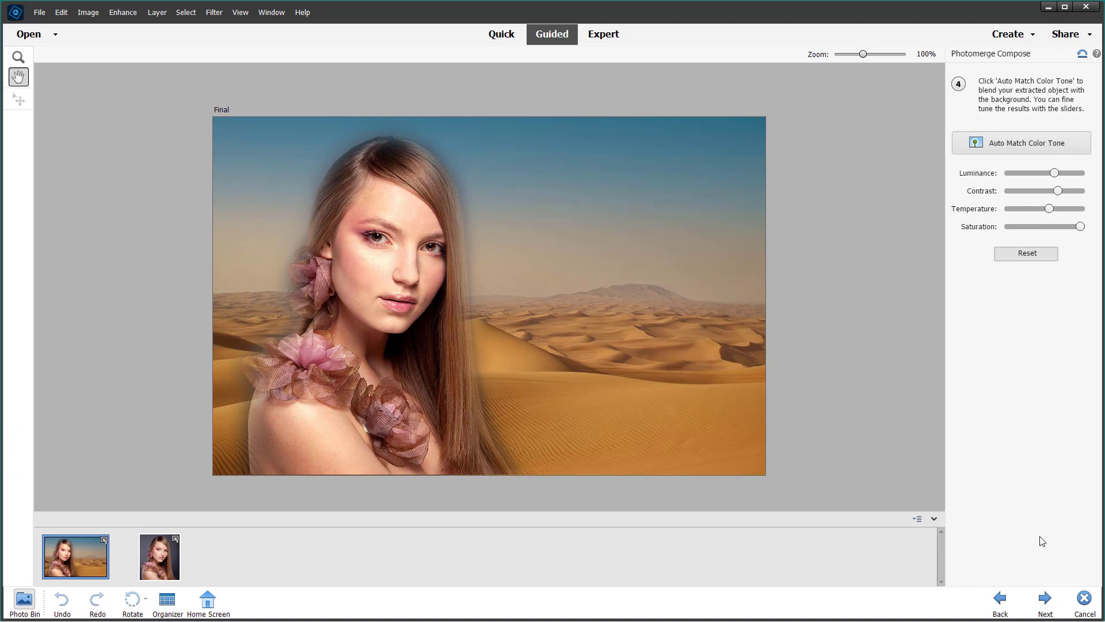
{"action": "left_click", "coordinate": [1045, 598]}
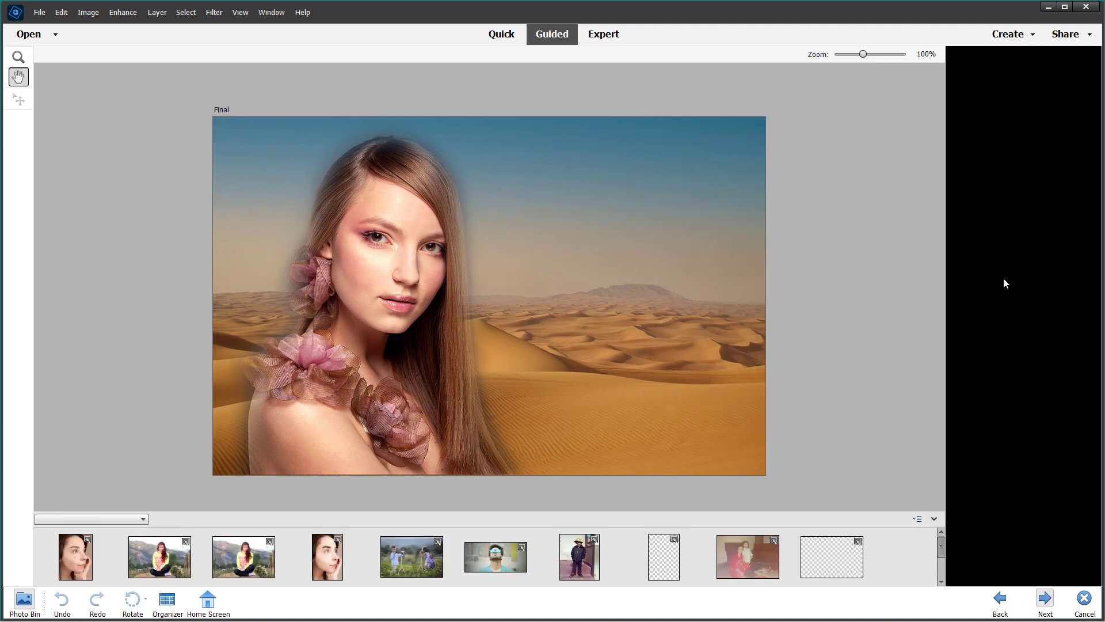